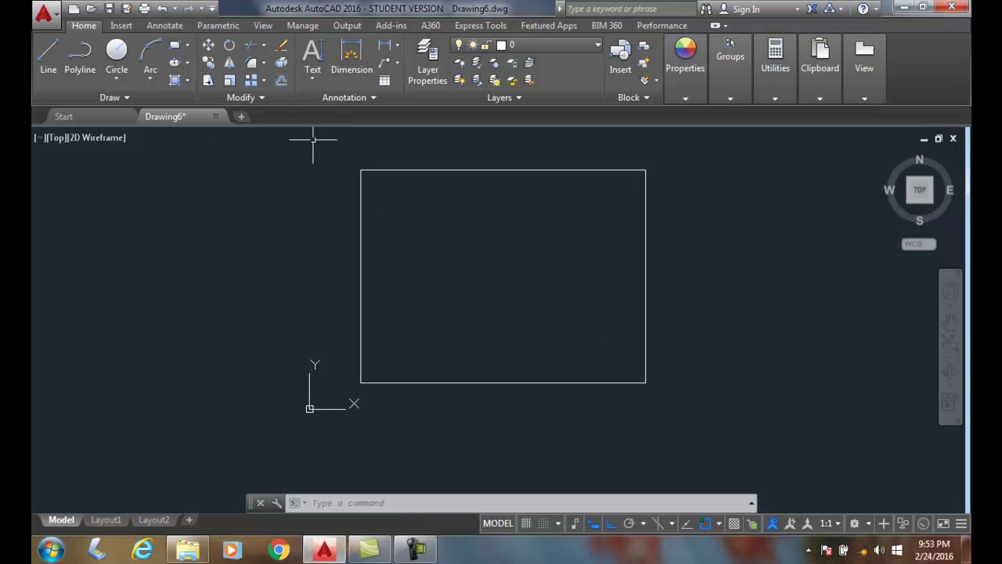
Step: Start the Gradient/Hatch command from the Draw panel to fill the empty rectangle
{"action": "left_click", "coordinate": [187, 62]}
Step: Fill the rectangle with the AR-B816C brick pattern and end the hatch command
{"action": "left_click", "coordinate": [174, 83]}
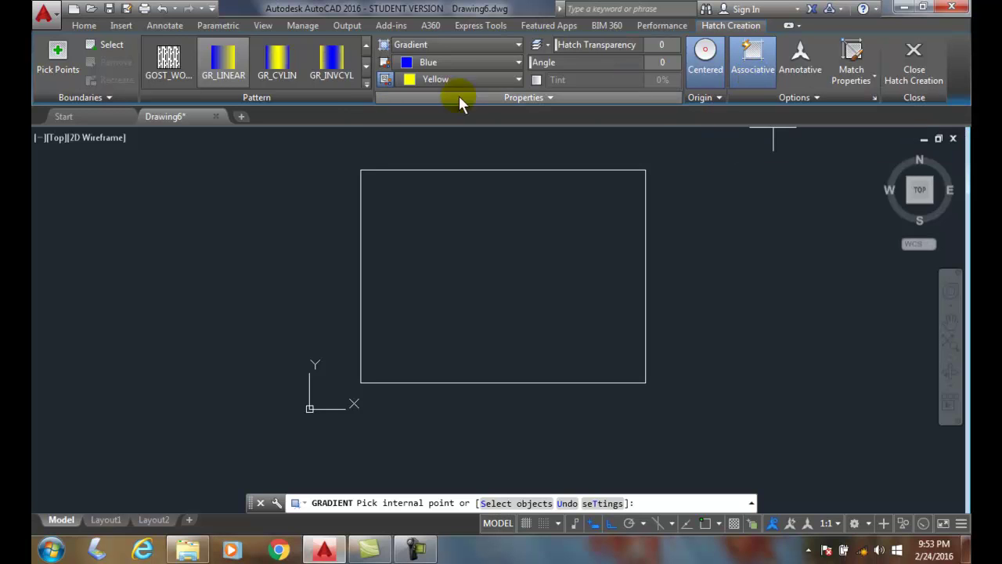
{"action": "left_click", "coordinate": [519, 45]}
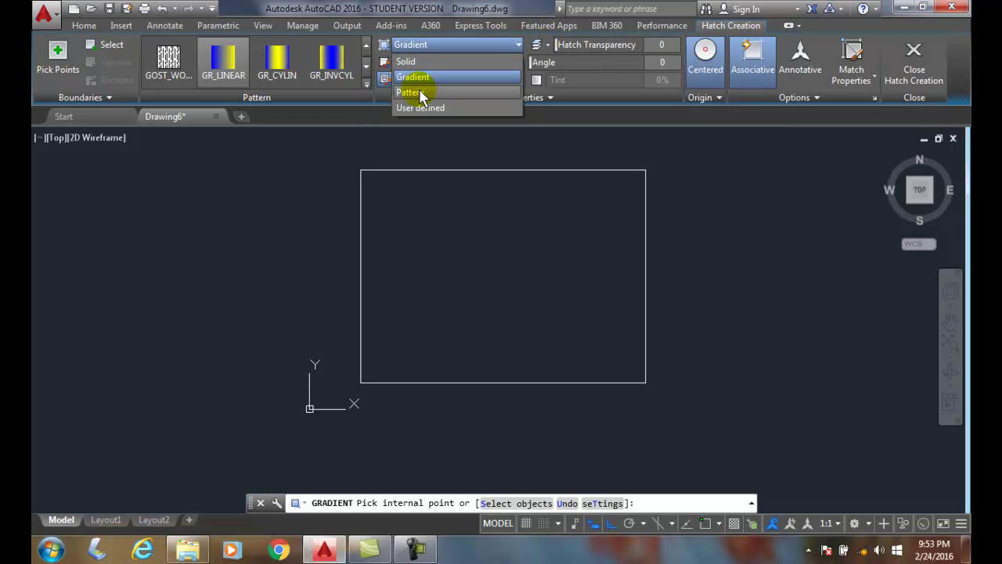
{"action": "left_click", "coordinate": [419, 91]}
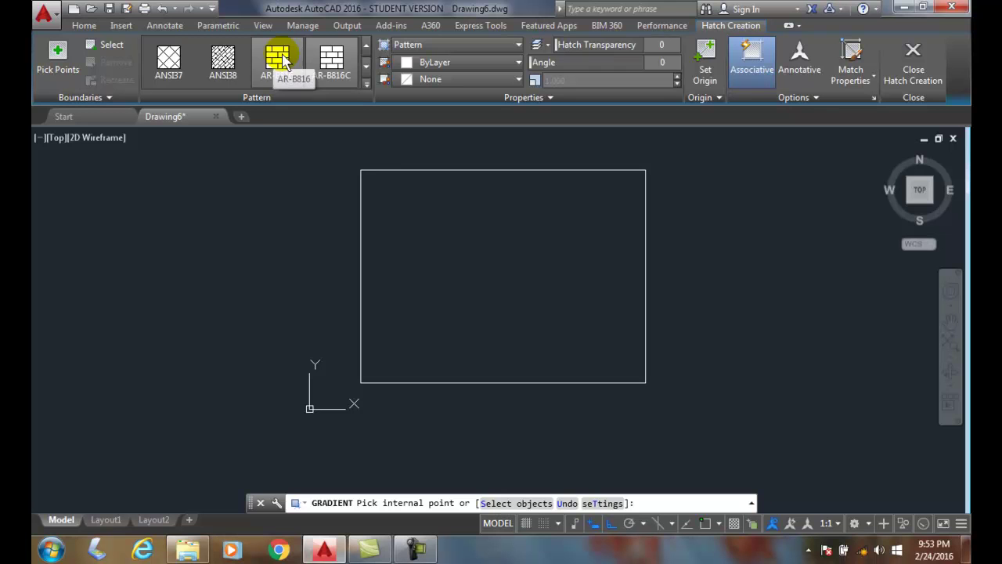
{"action": "left_click", "coordinate": [331, 59]}
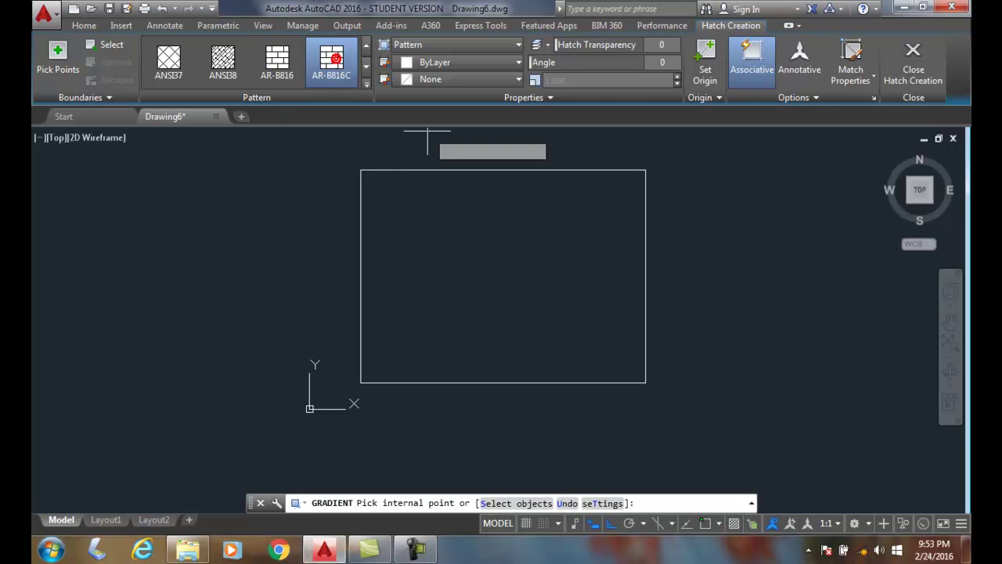
{"action": "left_click", "coordinate": [468, 252]}
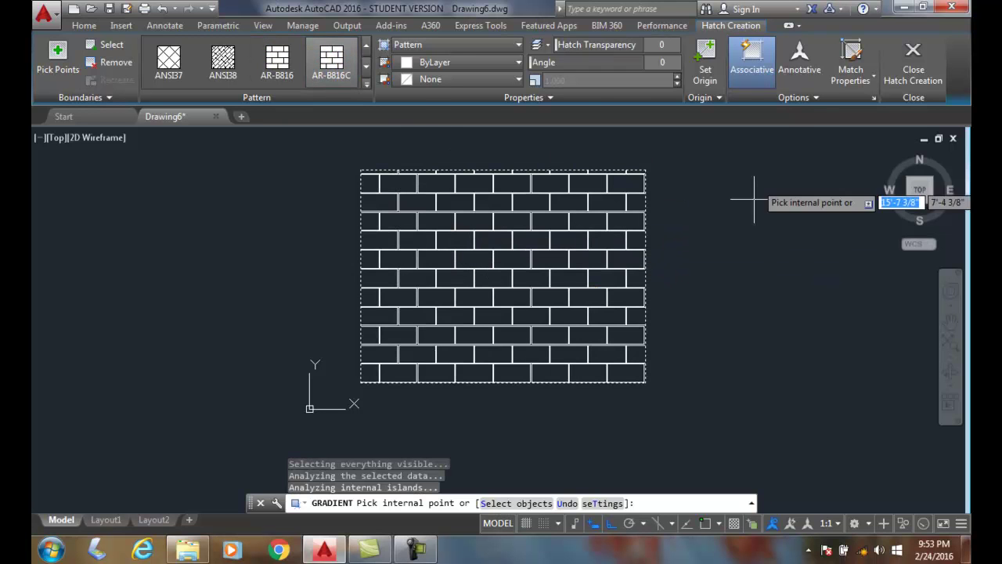
{"action": "key", "text": "Return"}
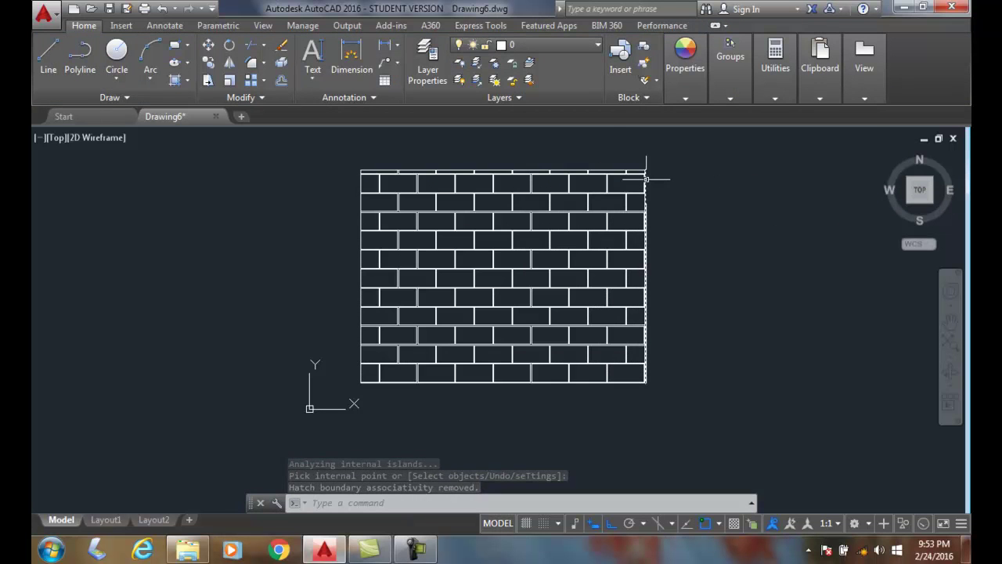
Step: Drag the rectangle's top-right corner grip to the right to slant its right side
{"action": "left_click", "coordinate": [646, 180]}
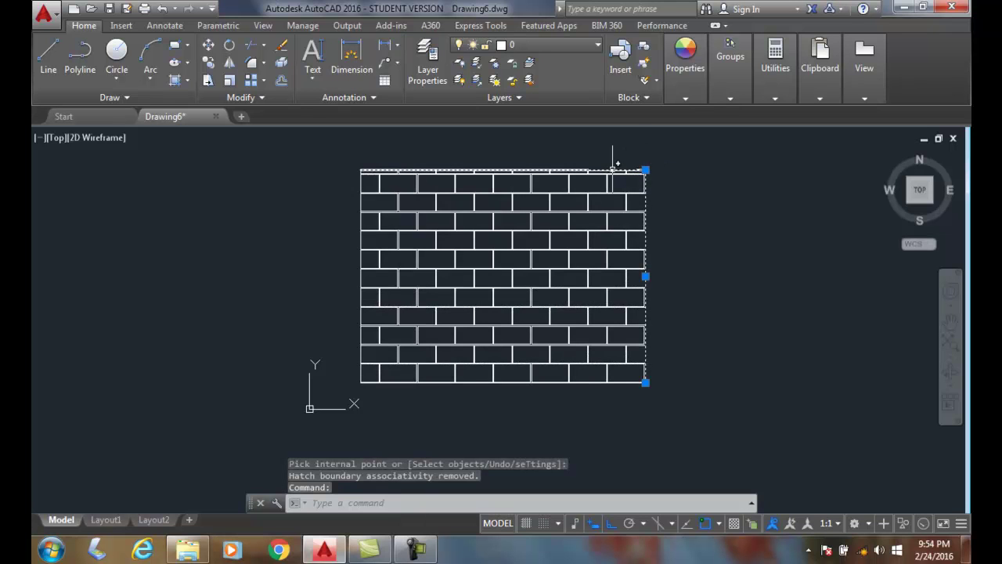
{"action": "left_click", "coordinate": [611, 169]}
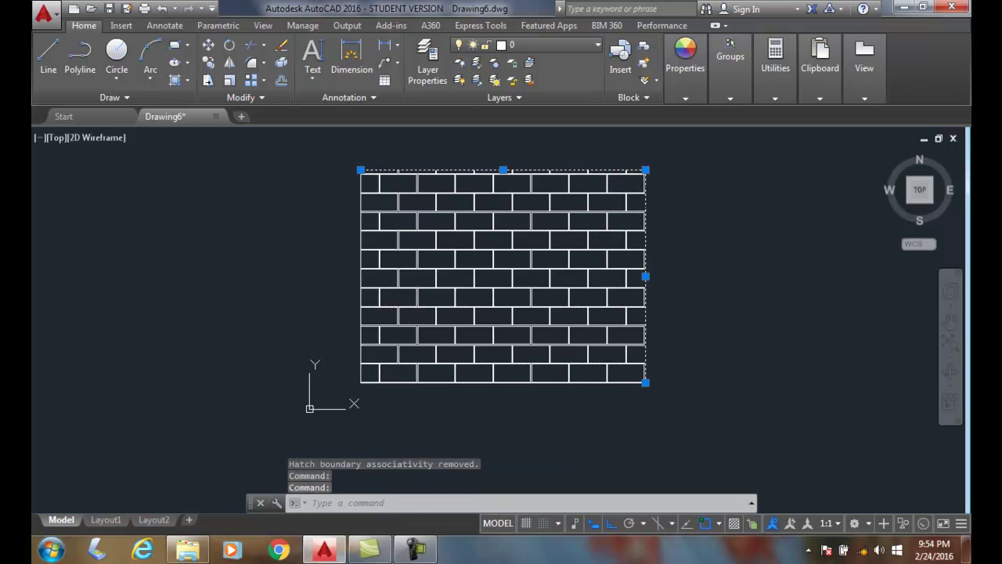
{"action": "left_click", "coordinate": [645, 169]}
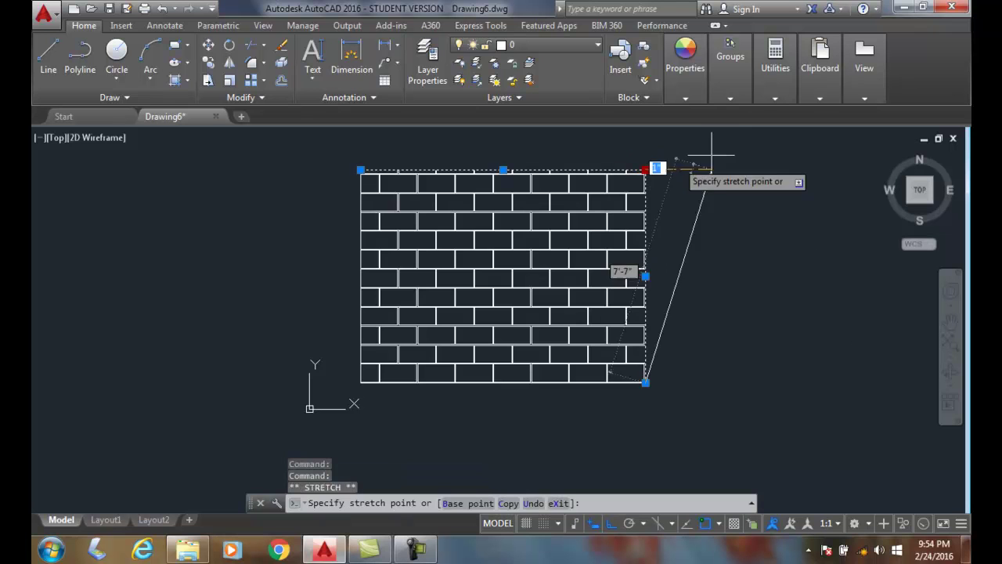
{"action": "left_click", "coordinate": [740, 168]}
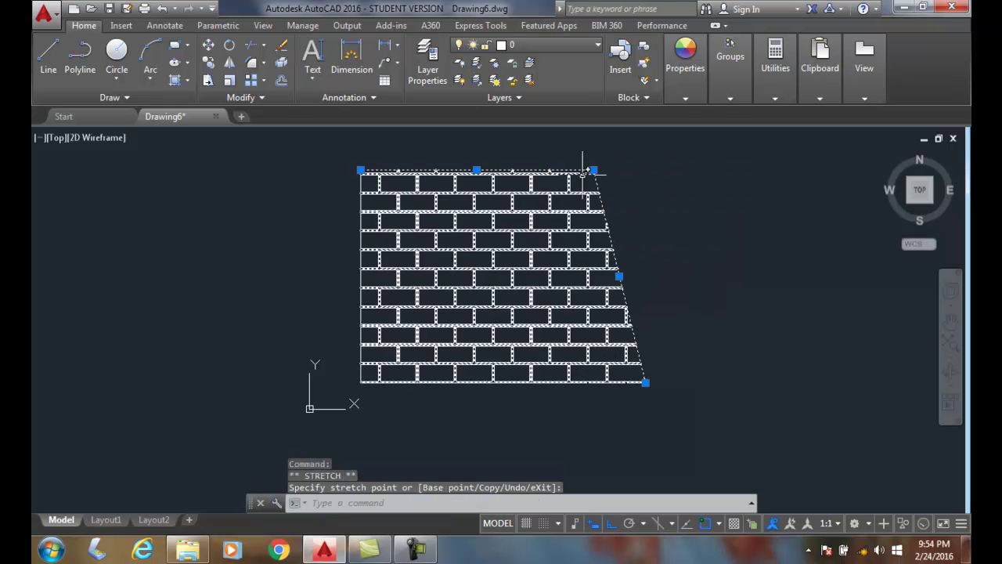
{"action": "left_click", "coordinate": [595, 168]}
{"action": "left_click", "coordinate": [594, 170]}
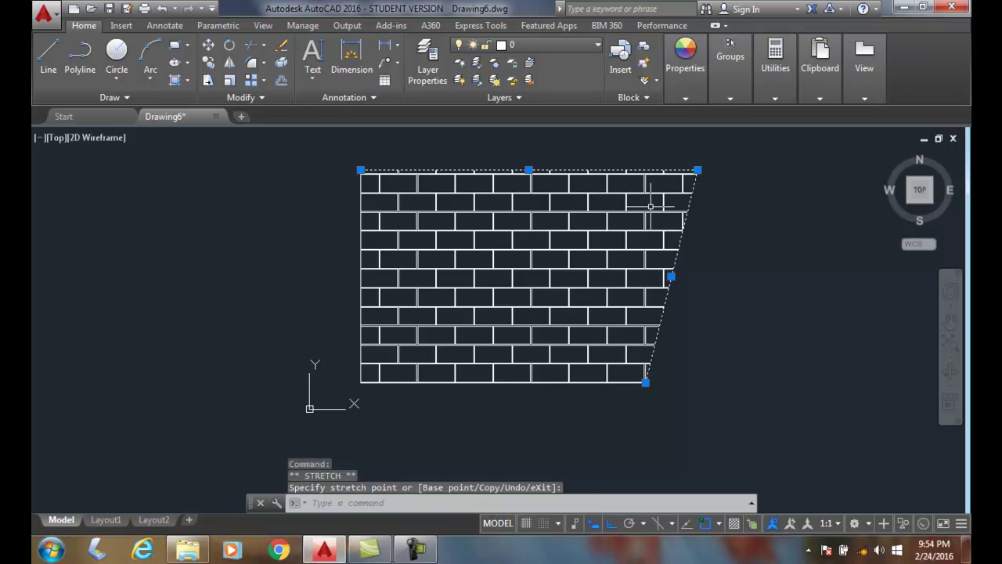
Step: Clear the grip edit and delete the old brick hatch
{"action": "key", "text": "Escape"}
{"action": "key", "text": "Escape"}
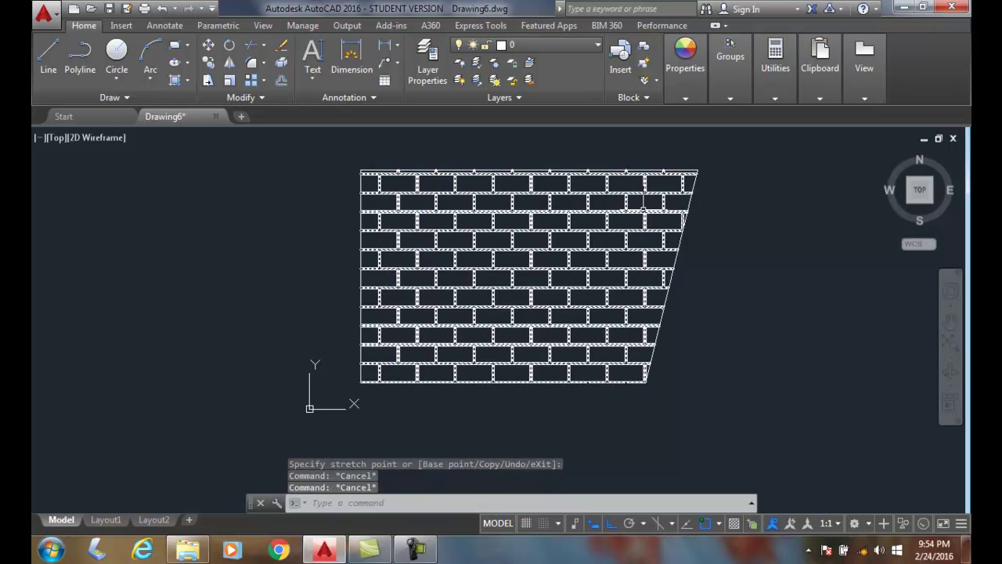
{"action": "left_click", "coordinate": [520, 239]}
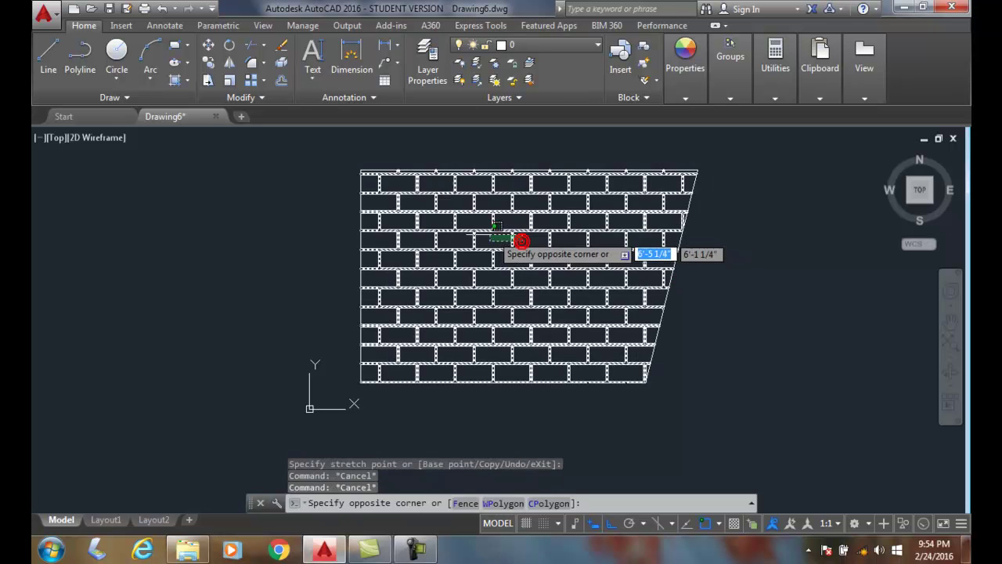
{"action": "left_click", "coordinate": [486, 224]}
{"action": "key", "text": "Delete"}
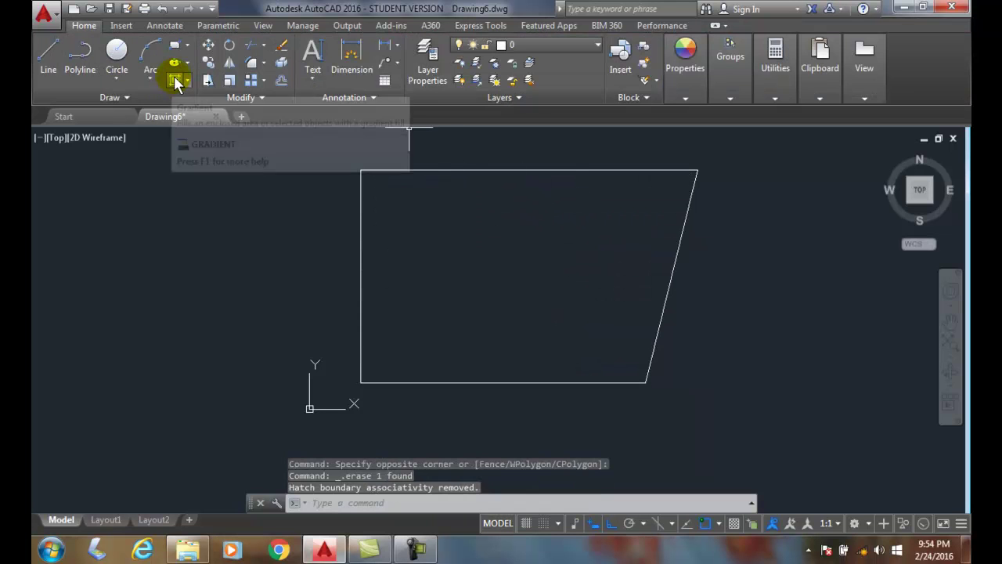
Step: With GD, fill the slanted quadrilateral with non-associative AR-B816C brick hatch
{"action": "type", "text": "gd"}
{"action": "key", "text": "Return"}
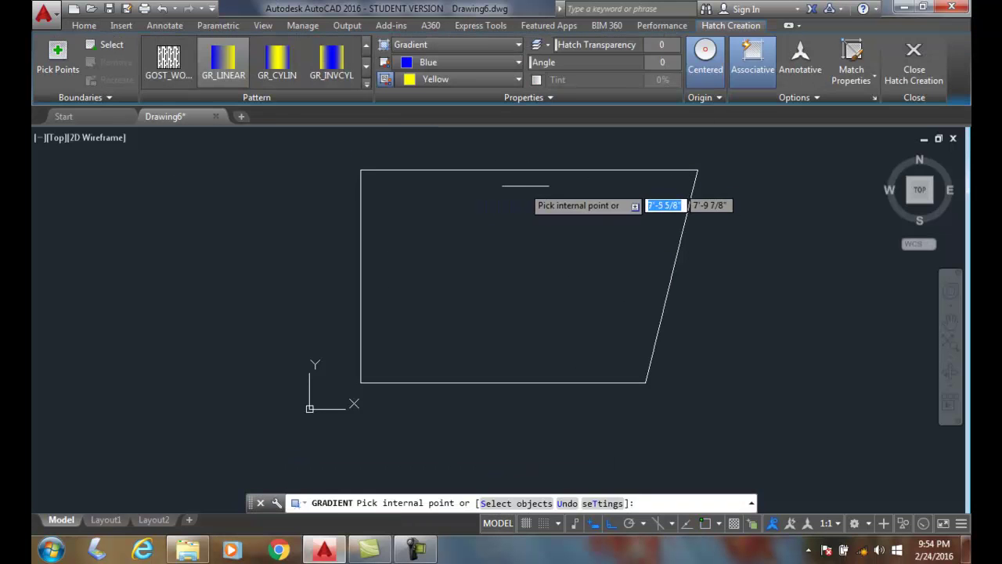
{"action": "left_click", "coordinate": [751, 82]}
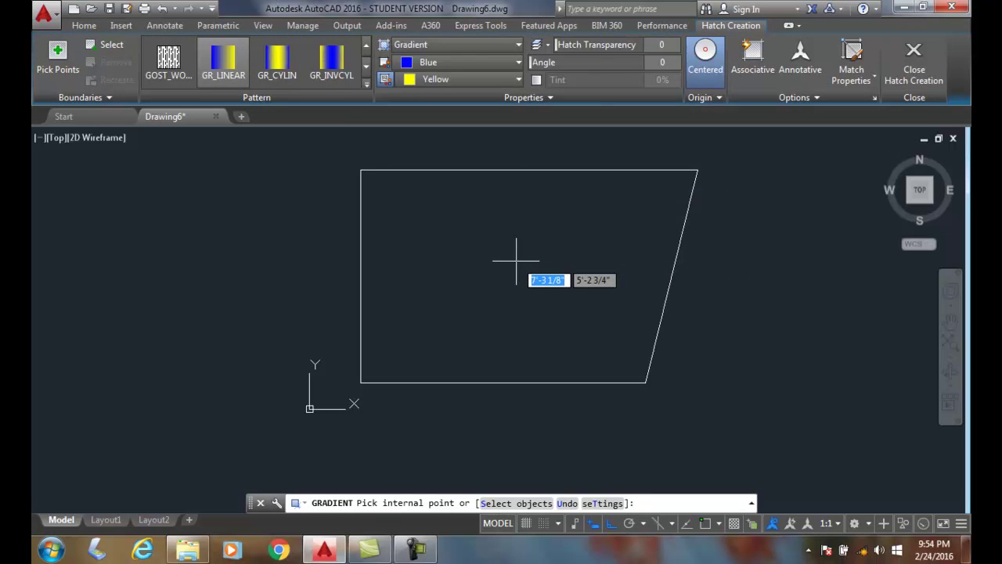
{"action": "left_click", "coordinate": [519, 44]}
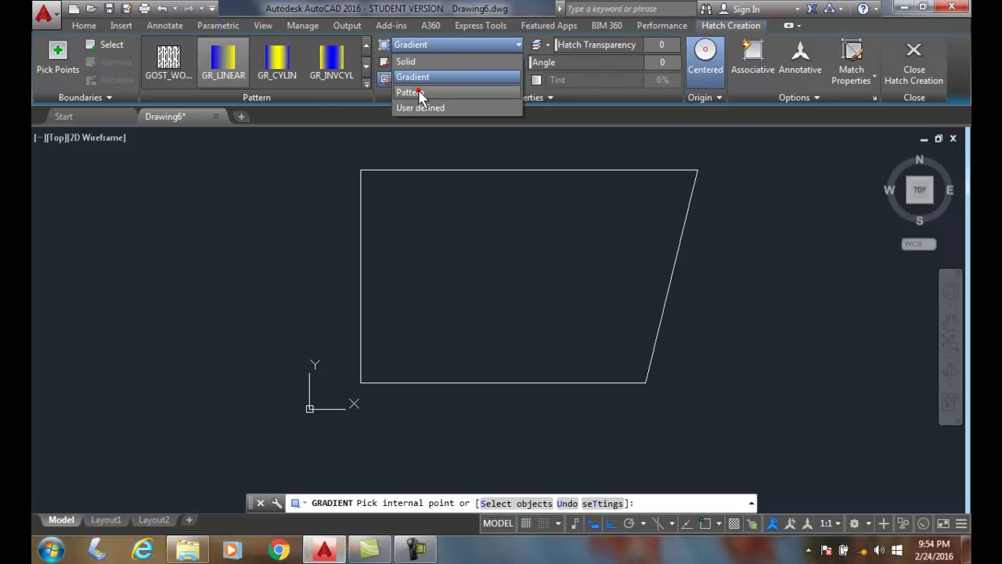
{"action": "left_click", "coordinate": [418, 93]}
{"action": "left_click", "coordinate": [332, 64]}
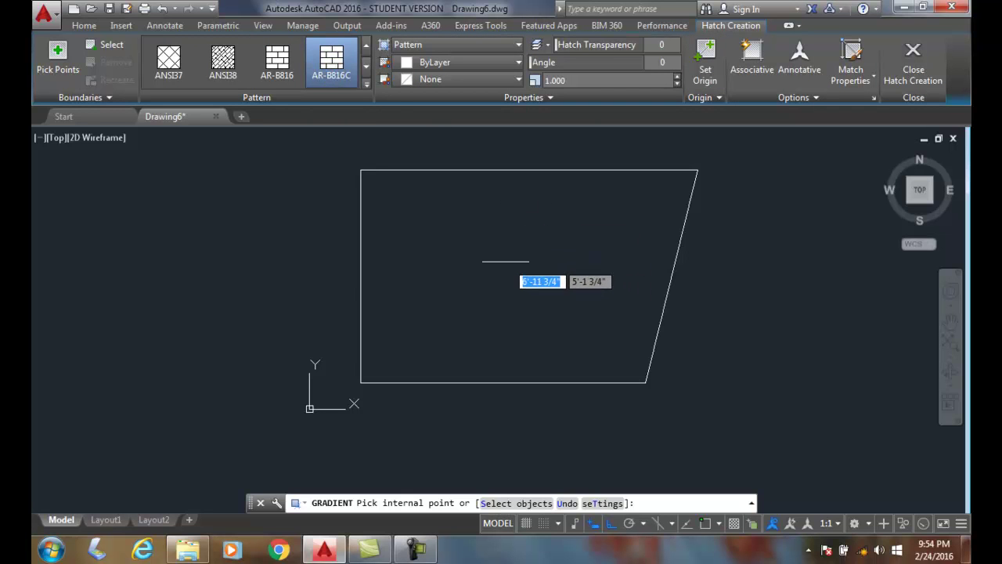
{"action": "left_click", "coordinate": [505, 260]}
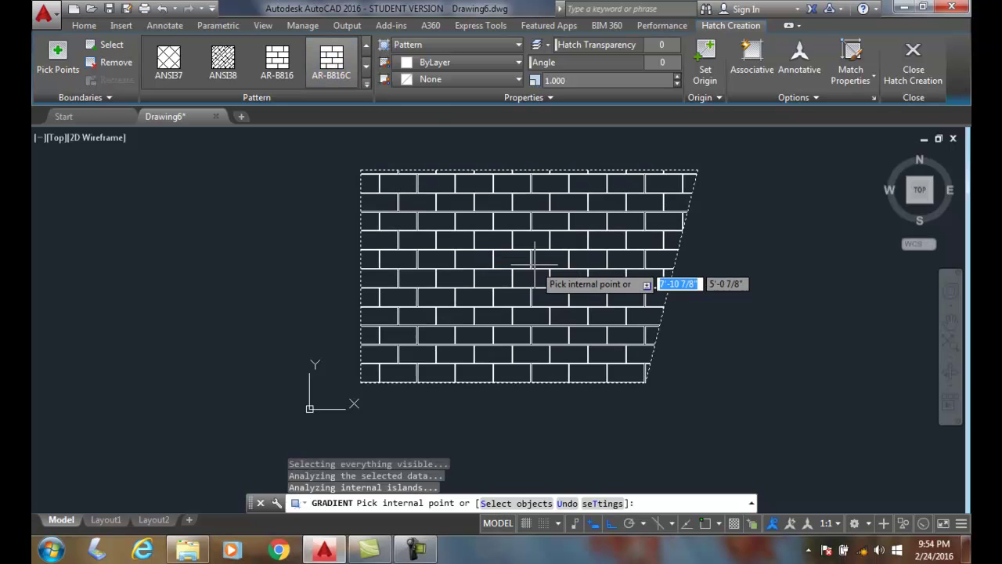
{"action": "left_click", "coordinate": [900, 67]}
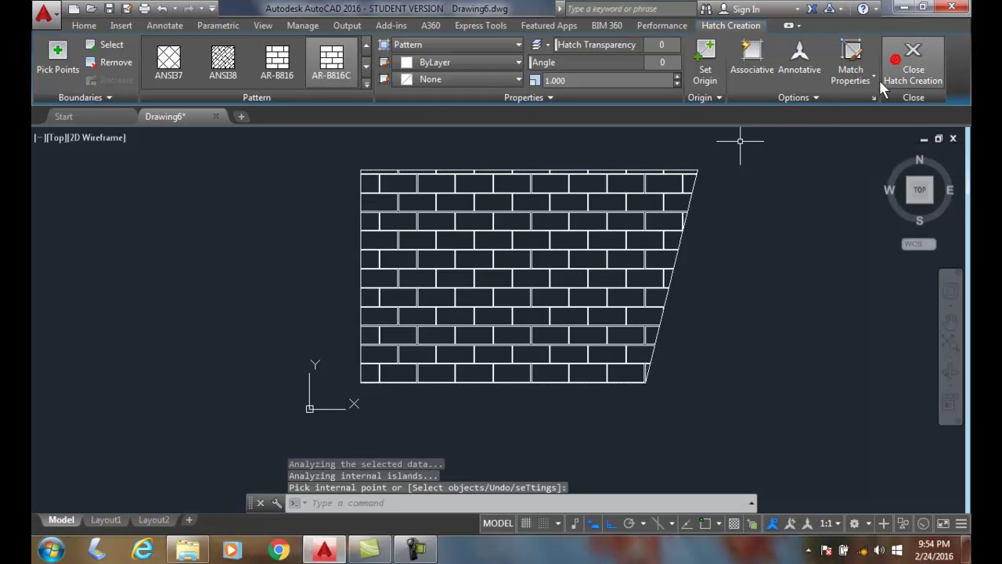
Step: Select the quadrilateral outline and grab its top-right grip to widen it rightward
{"action": "left_click", "coordinate": [694, 190]}
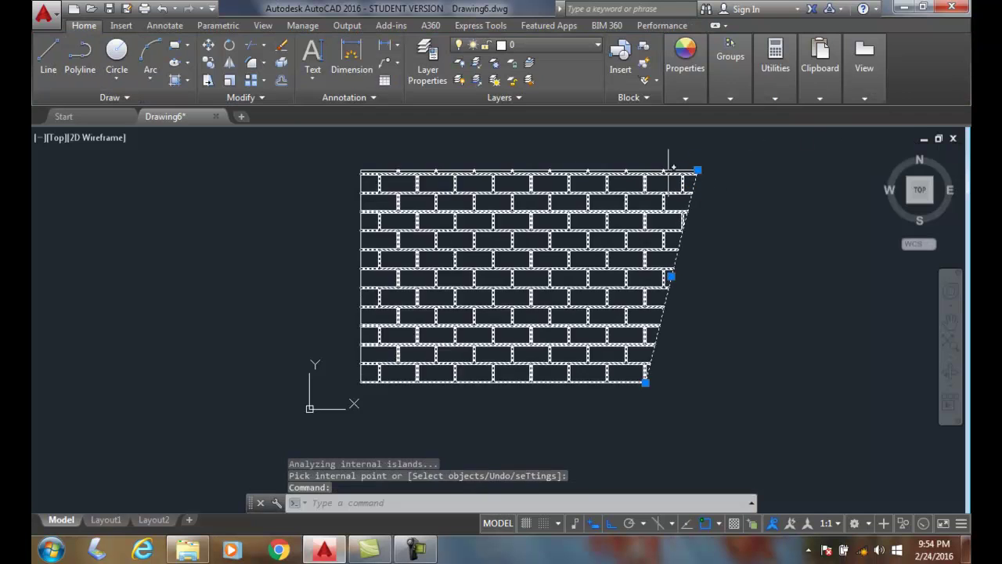
{"action": "left_click", "coordinate": [670, 168]}
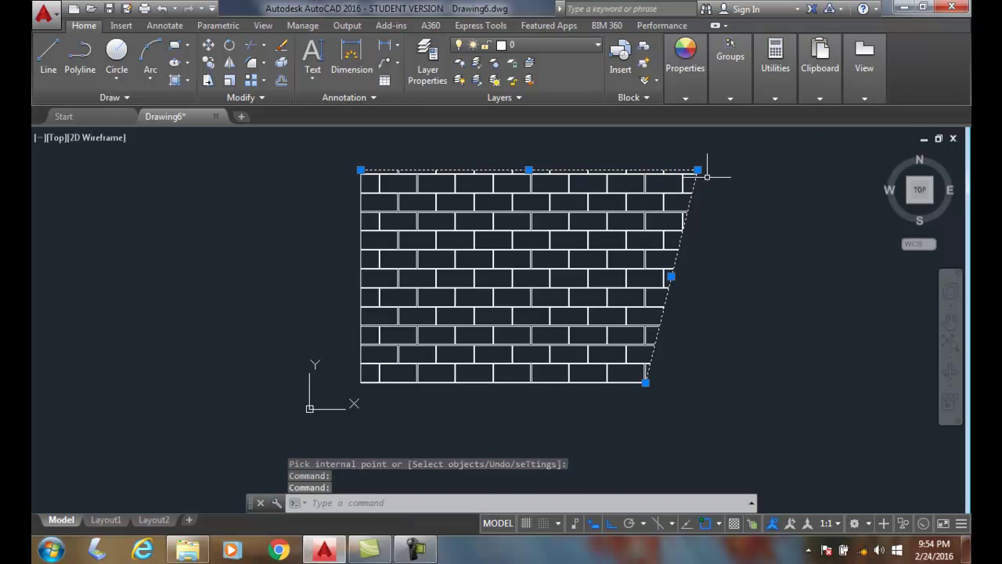
{"action": "left_click", "coordinate": [698, 169]}
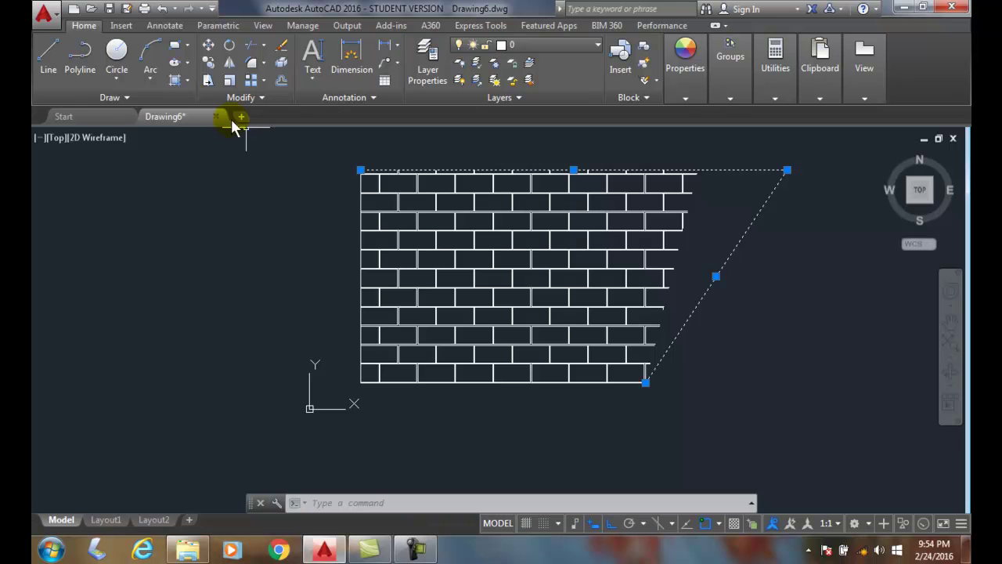
{"action": "key", "text": "Escape"}
{"action": "type", "text": "gd"}
{"action": "key", "text": "Return"}
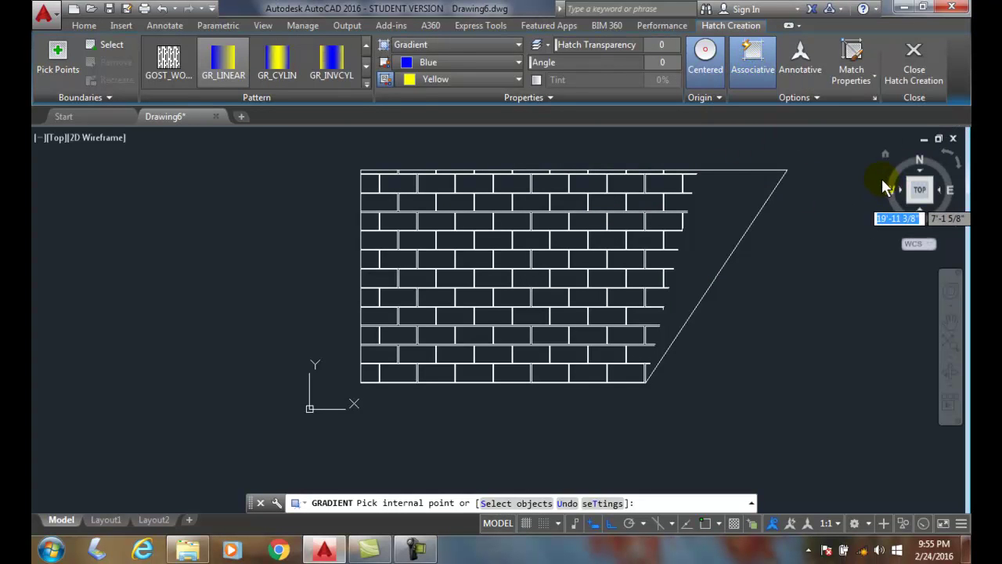
{"action": "left_click", "coordinate": [818, 100]}
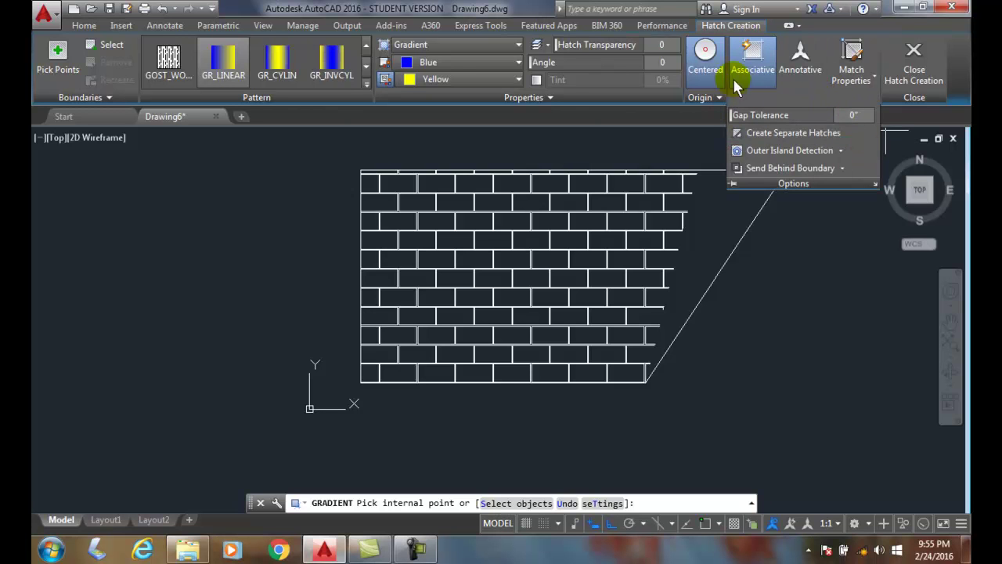
{"action": "key", "text": "Escape"}
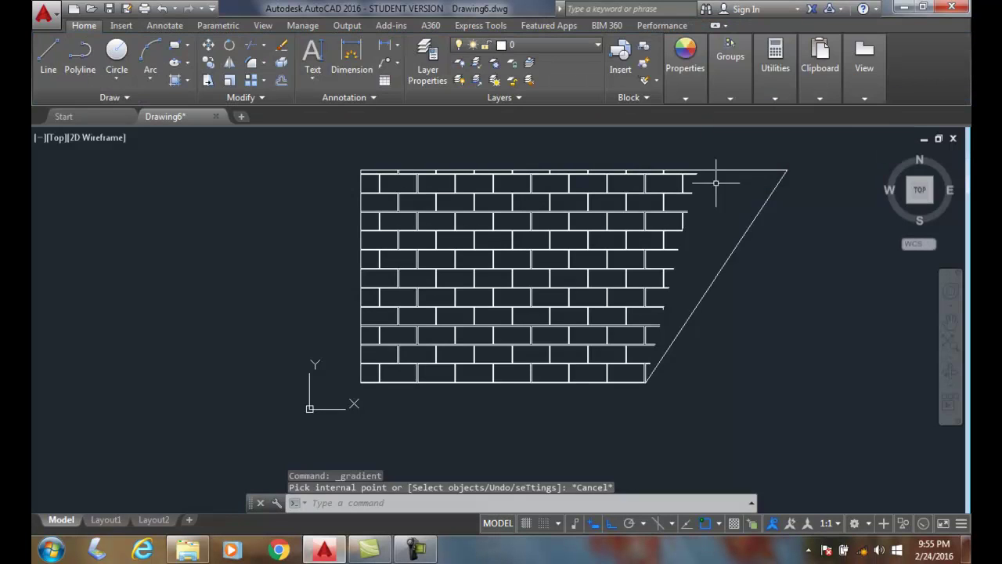
{"action": "key", "text": "Escape"}
{"action": "key", "text": "Escape"}
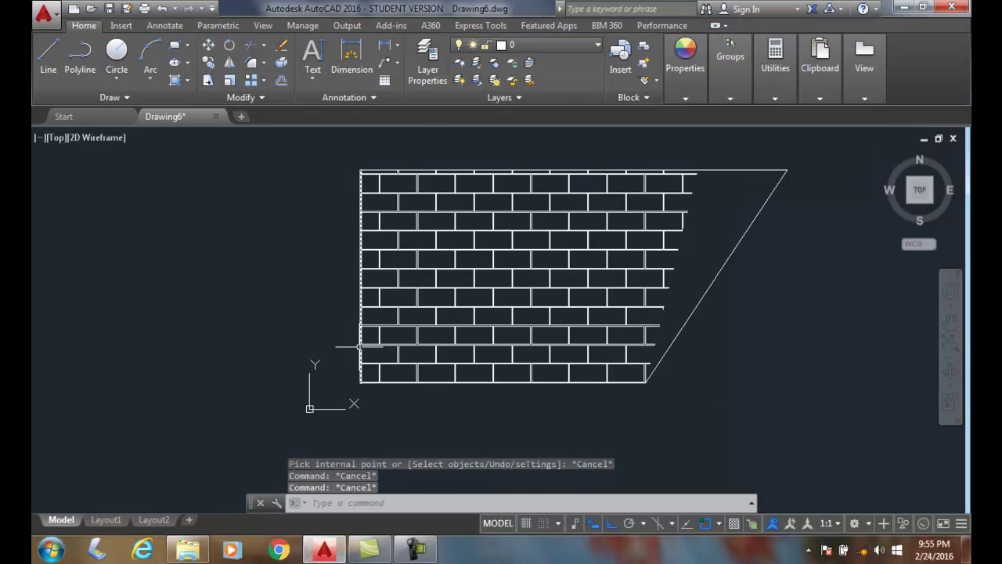
Step: Draw two equal circles side by side left of the bricks, the second reusing the radius
{"action": "scroll", "coordinate": [345, 336], "scroll_direction": "down", "scroll_amount": 5}
{"action": "scroll", "coordinate": [290, 333], "scroll_direction": "up", "scroll_amount": 5}
{"action": "middle_click_drag", "start_coordinate": [348, 329], "coordinate": [480, 318]}
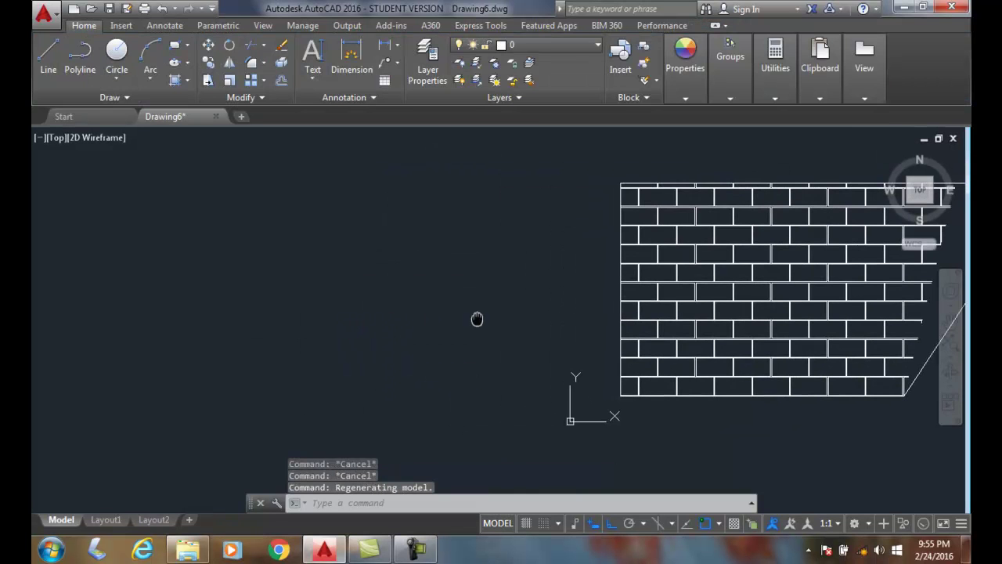
{"action": "left_click", "coordinate": [117, 52]}
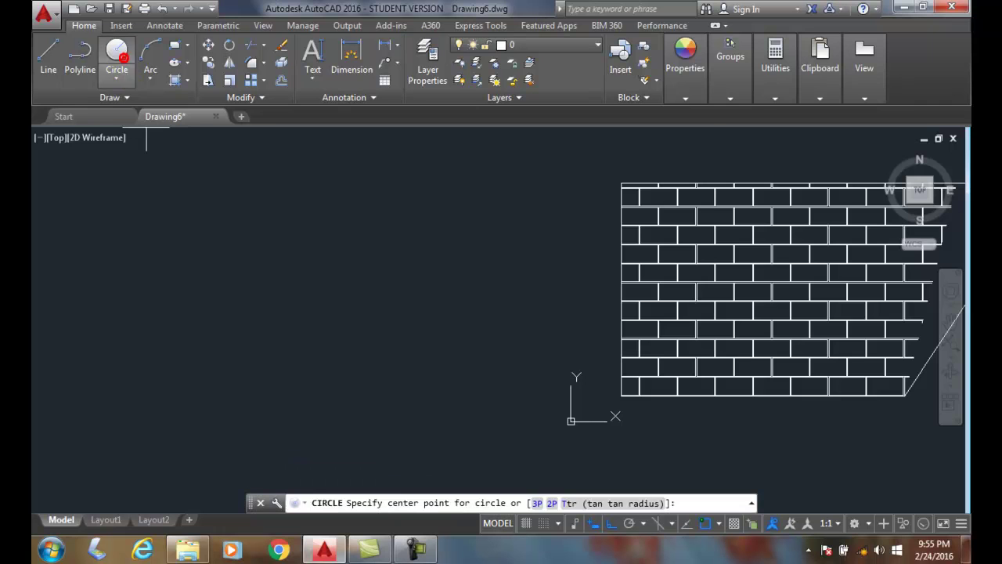
{"action": "left_click", "coordinate": [145, 271]}
{"action": "left_click", "coordinate": [130, 331]}
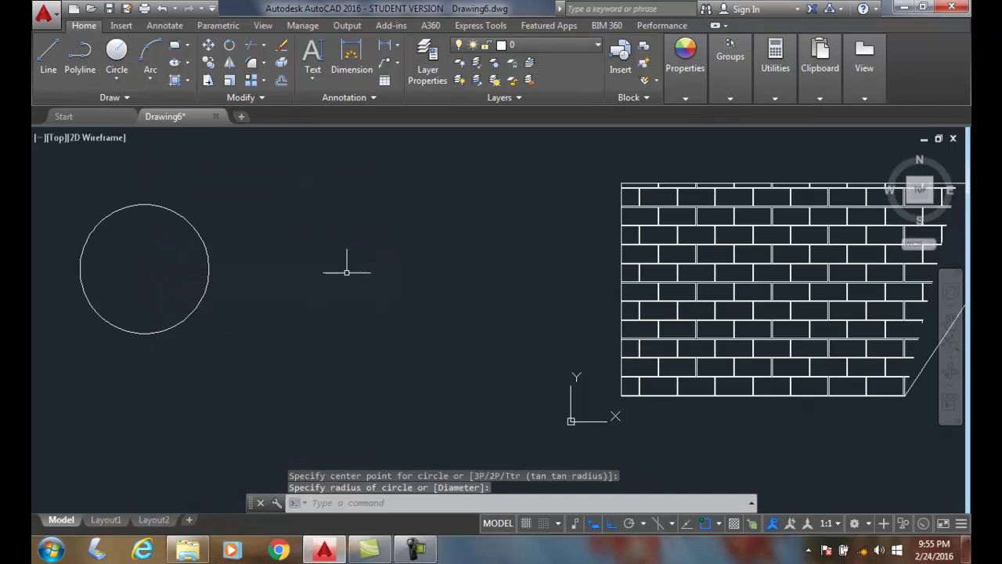
{"action": "key", "text": "Return"}
{"action": "left_click", "coordinate": [398, 266]}
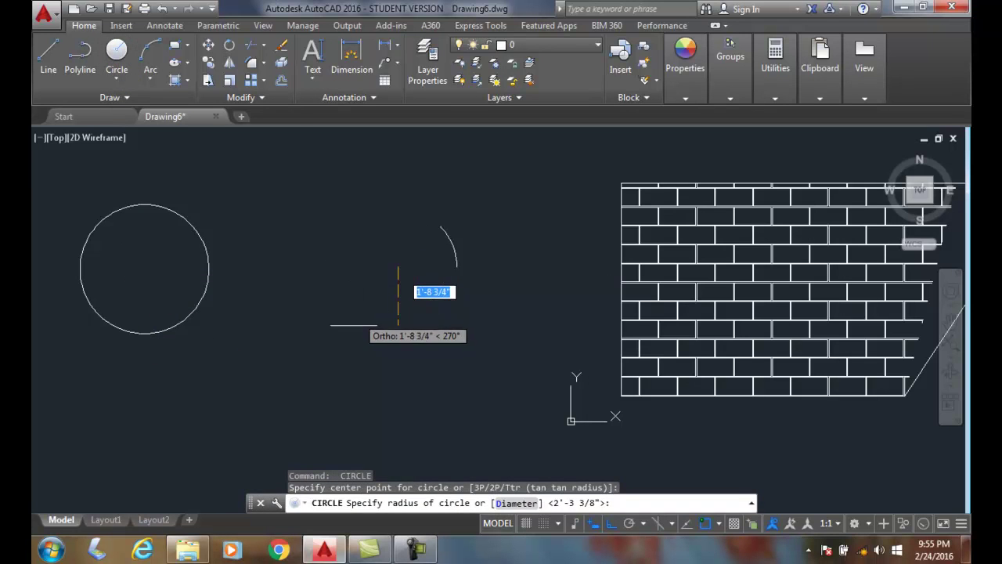
{"action": "key", "text": "Return"}
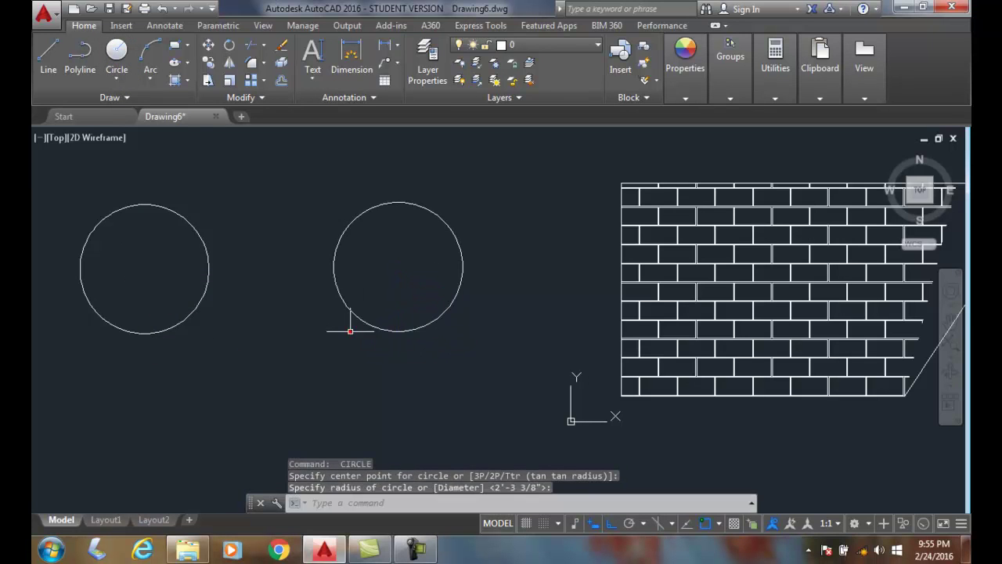
Step: Hatch both circles with AR-B816C brick pattern as a single hatch object
{"action": "left_click", "coordinate": [174, 81]}
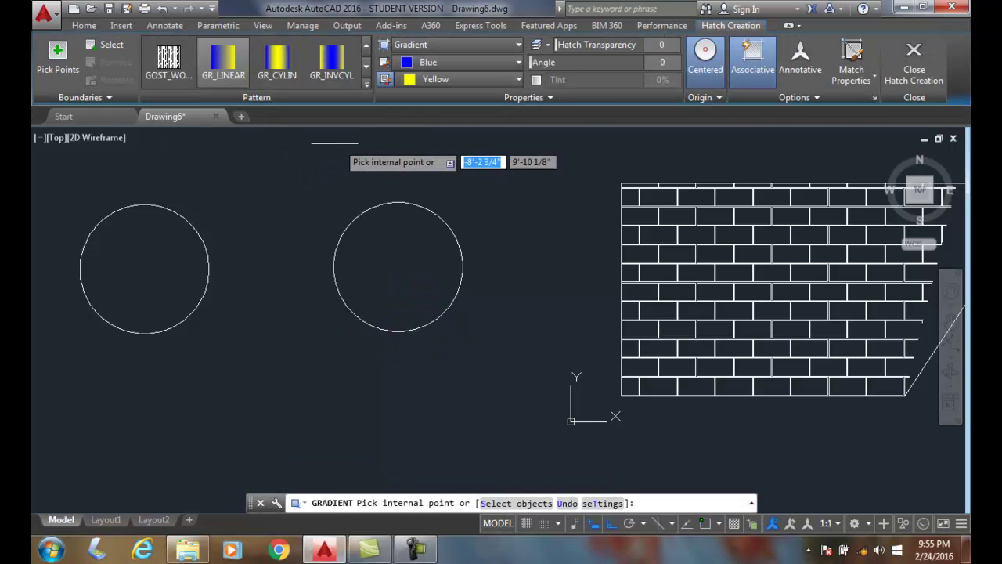
{"action": "left_click", "coordinate": [520, 45]}
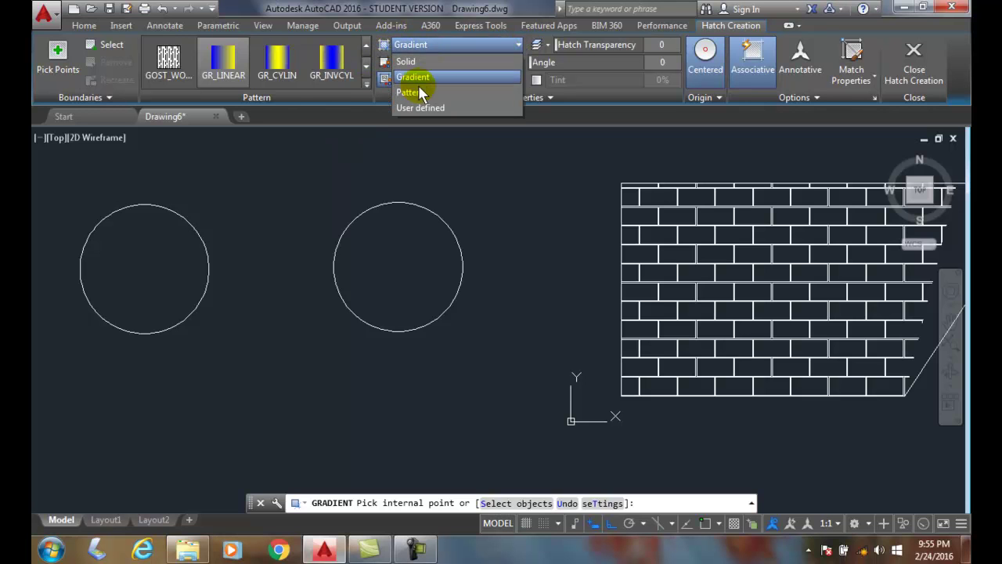
{"action": "left_click", "coordinate": [414, 93]}
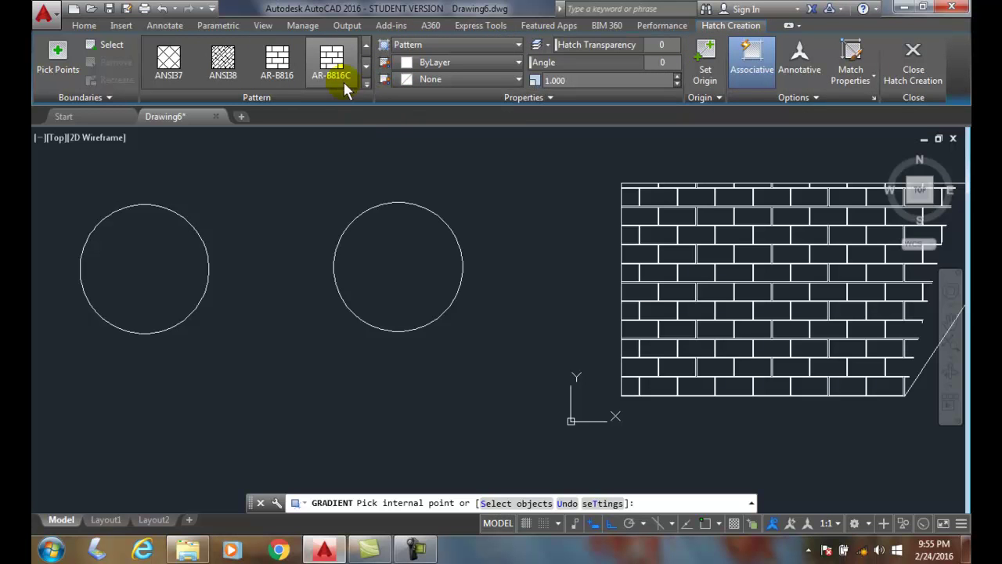
{"action": "left_click", "coordinate": [149, 248]}
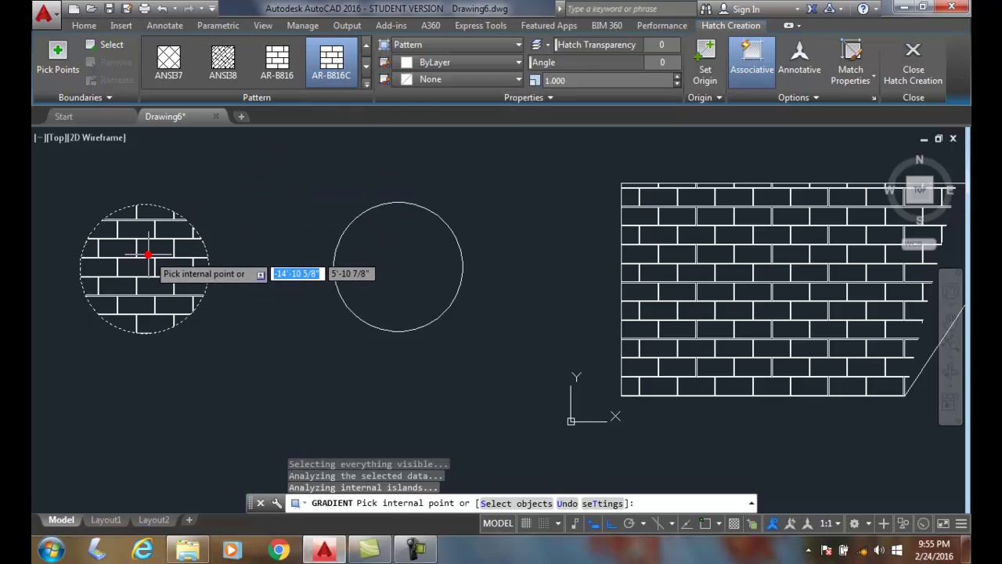
{"action": "left_click", "coordinate": [394, 289]}
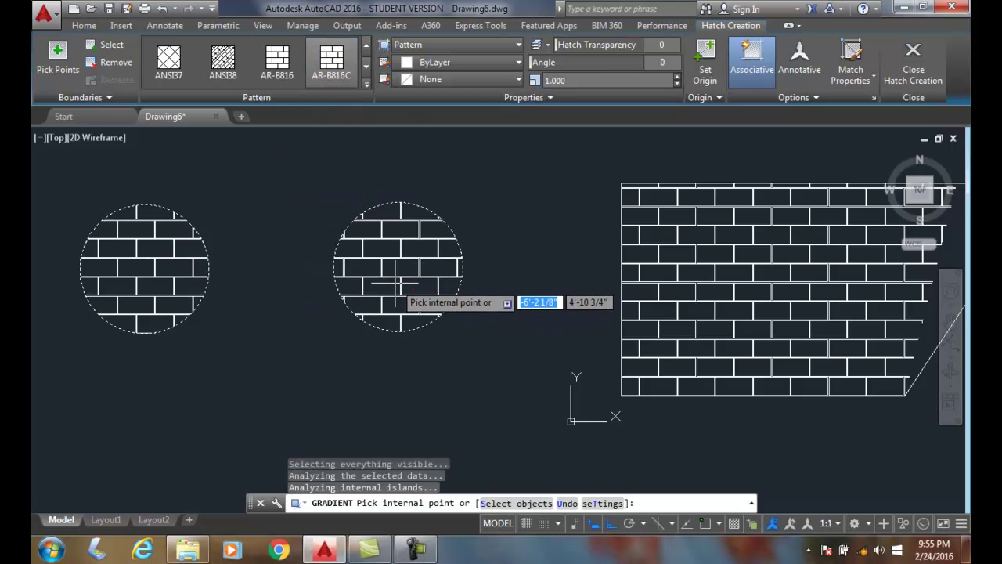
{"action": "left_click", "coordinate": [922, 77]}
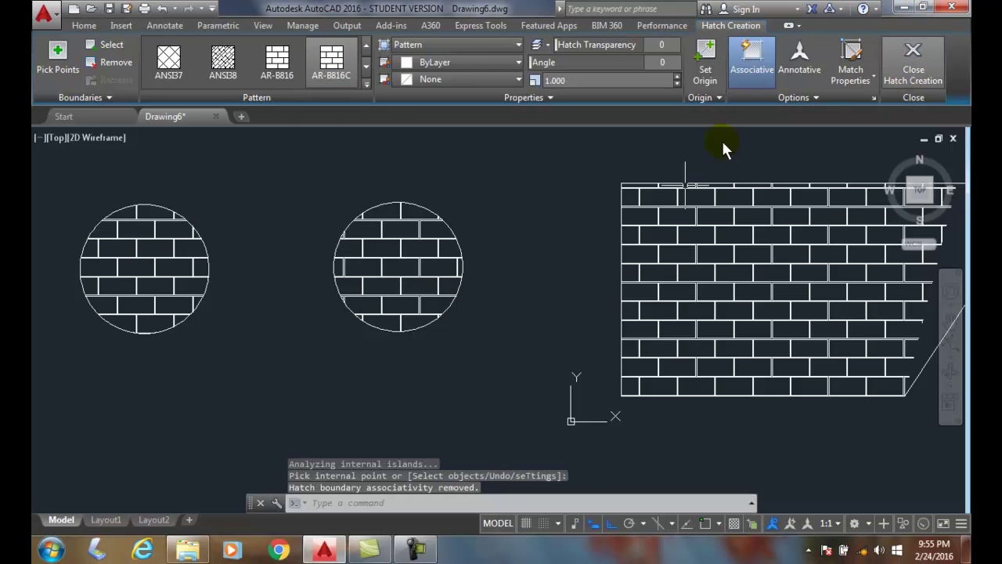
Step: Select the brick hatch shared by both circles and delete it
{"action": "left_click", "coordinate": [397, 249]}
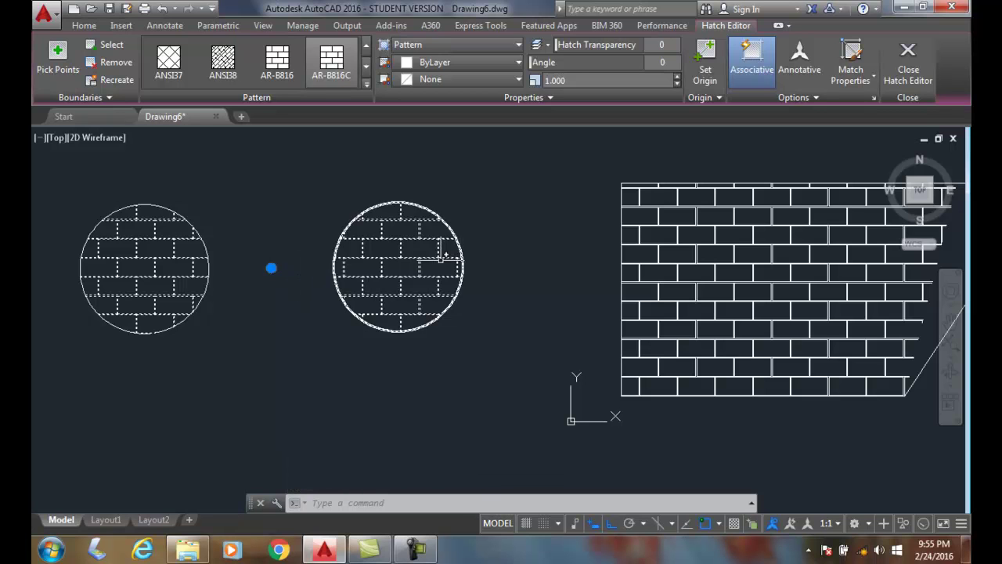
{"action": "key", "text": "Delete"}
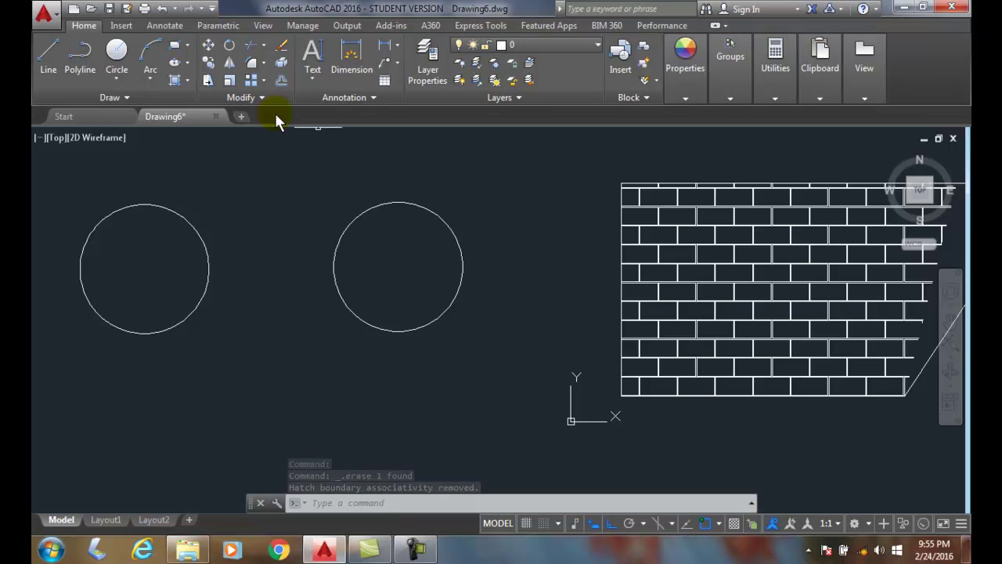
Step: Rehatch both circles with AR-B816C using Create Separate Hatches, then check the middle hatch selects alone
{"action": "left_click", "coordinate": [175, 80]}
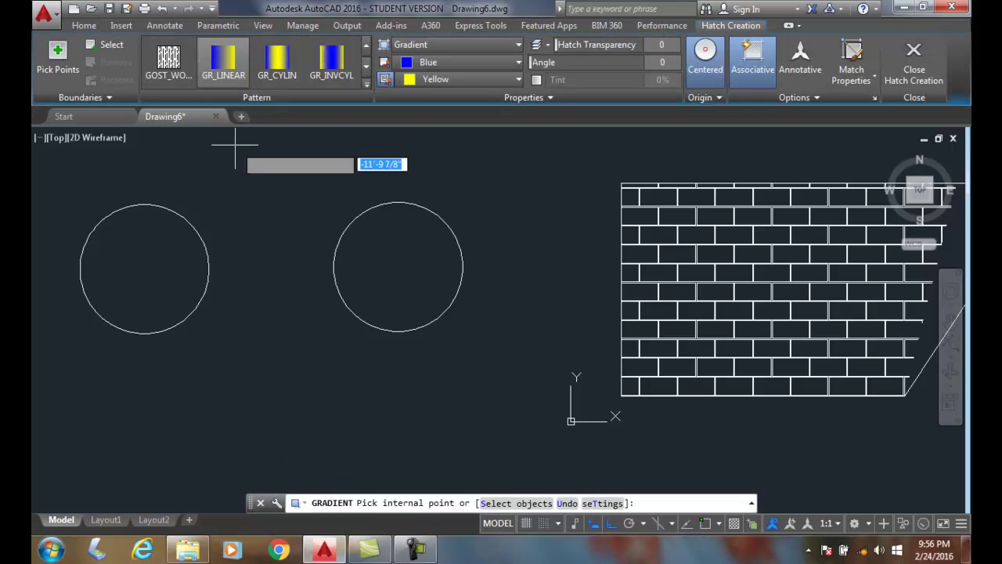
{"action": "left_click", "coordinate": [522, 45]}
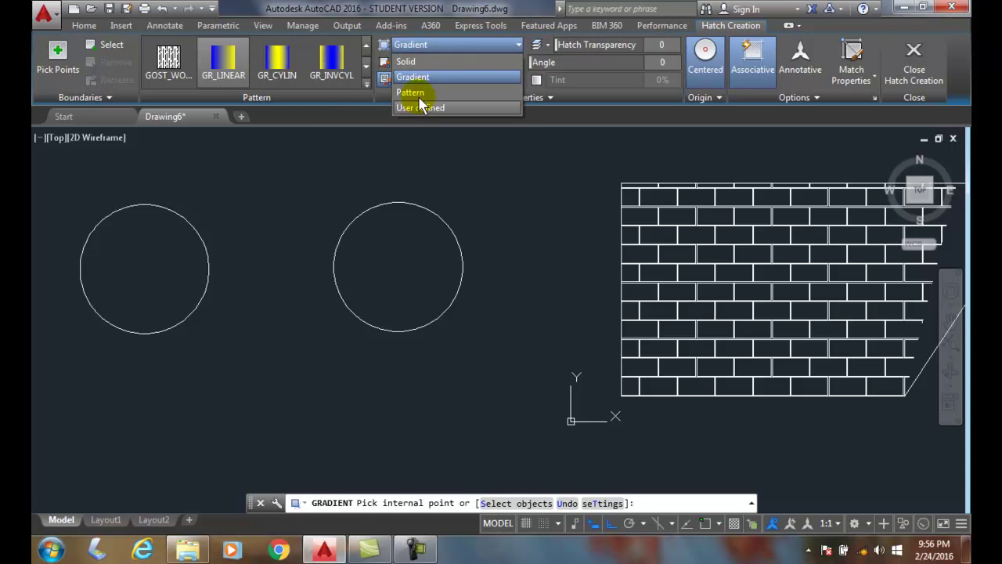
{"action": "left_click", "coordinate": [410, 92]}
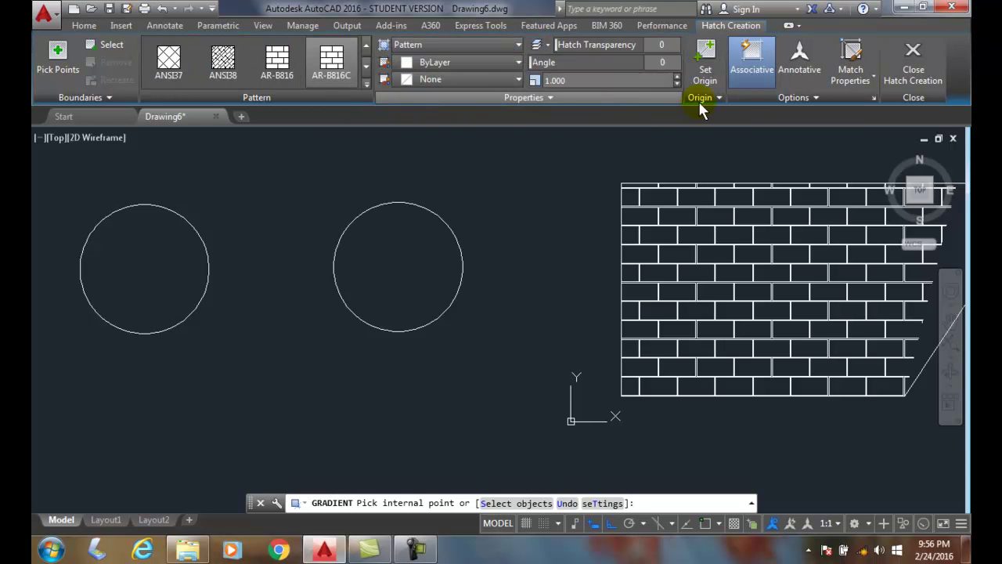
{"action": "left_click", "coordinate": [817, 97]}
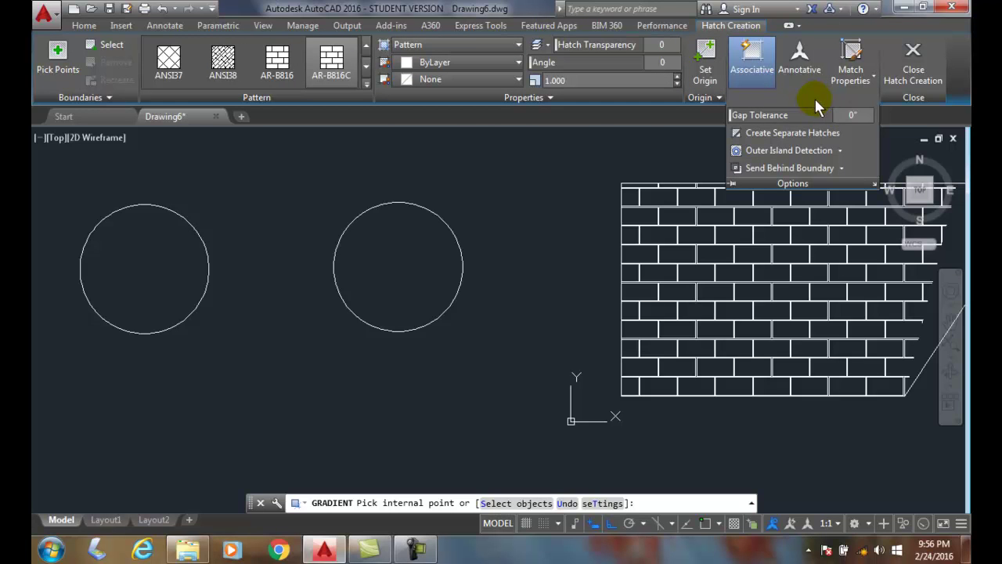
{"action": "left_click", "coordinate": [783, 132]}
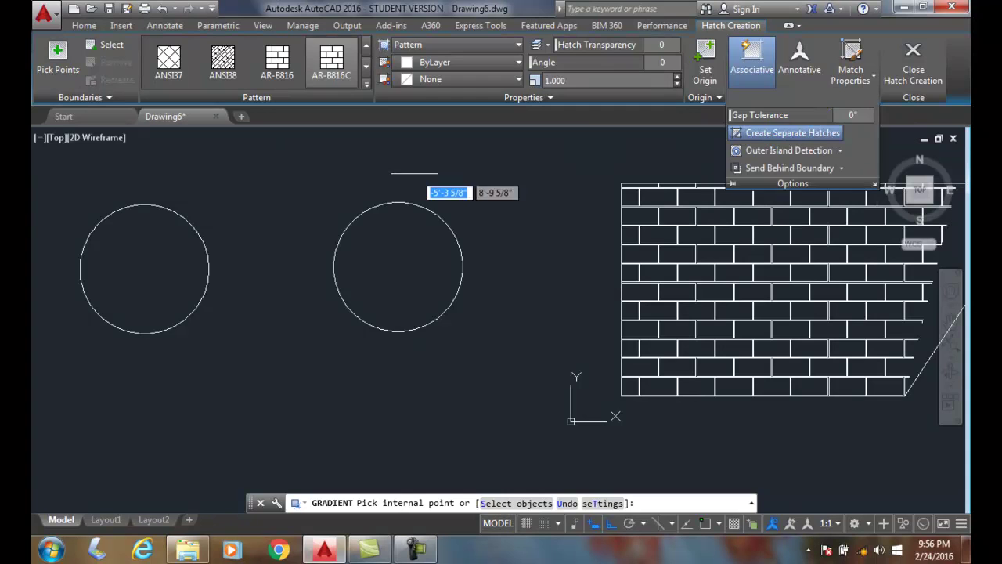
{"action": "left_click", "coordinate": [142, 260]}
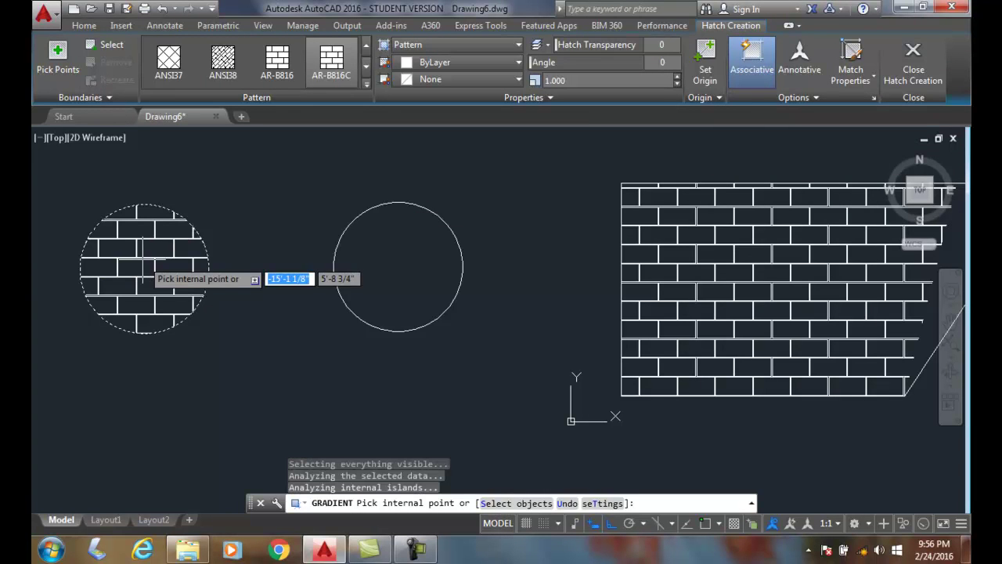
{"action": "left_click", "coordinate": [411, 257]}
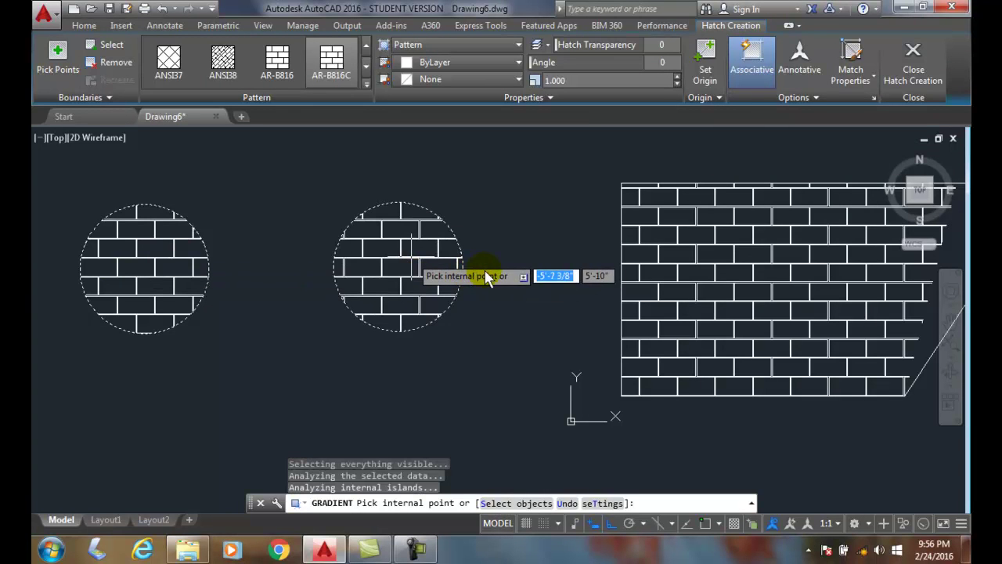
{"action": "key", "text": "Return"}
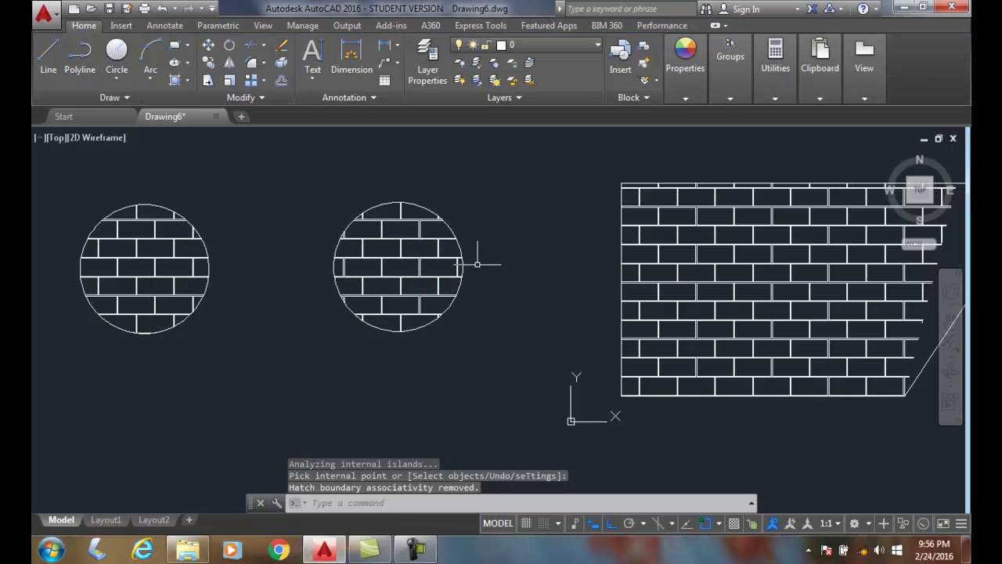
{"action": "left_click", "coordinate": [399, 258]}
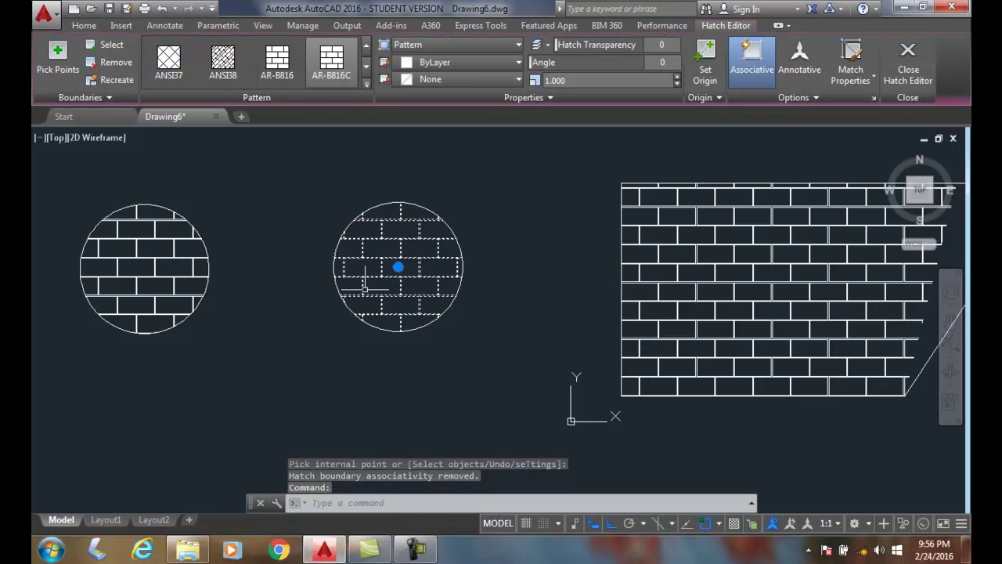
{"action": "key", "text": "Escape"}
Step: Select the left circle's hatch on its own to confirm it is separate, then deselect
{"action": "left_click", "coordinate": [135, 267]}
{"action": "left_click", "coordinate": [134, 266]}
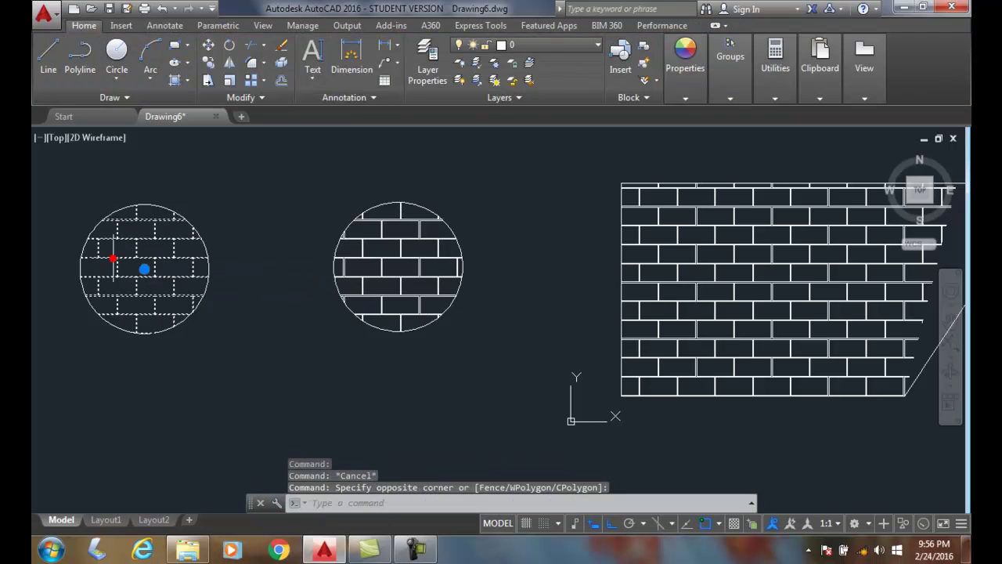
{"action": "key", "text": "Escape"}
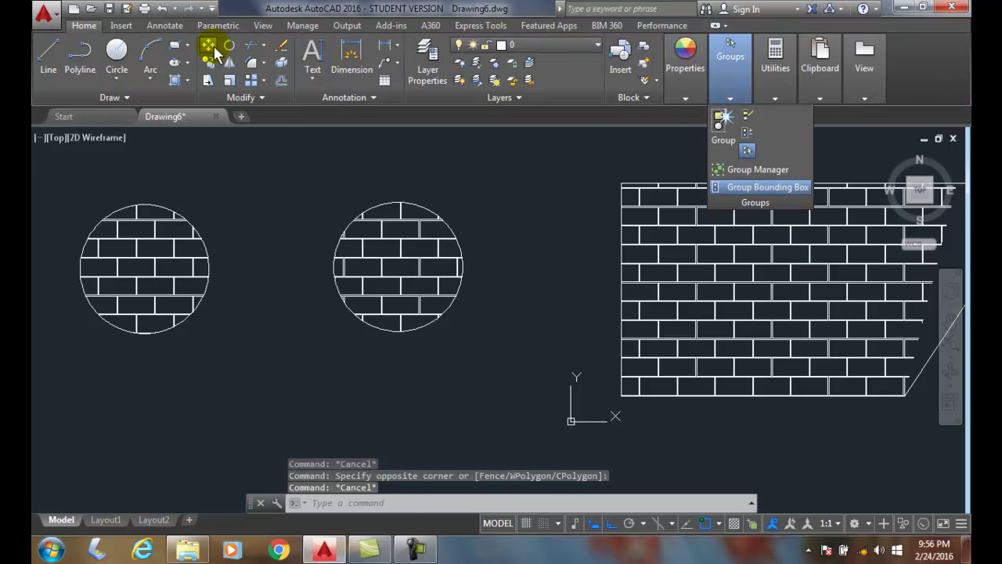
Step: Start a new hatch with Create Separate Hatches turned on in Options
{"action": "left_click", "coordinate": [186, 63]}
{"action": "left_click", "coordinate": [179, 85]}
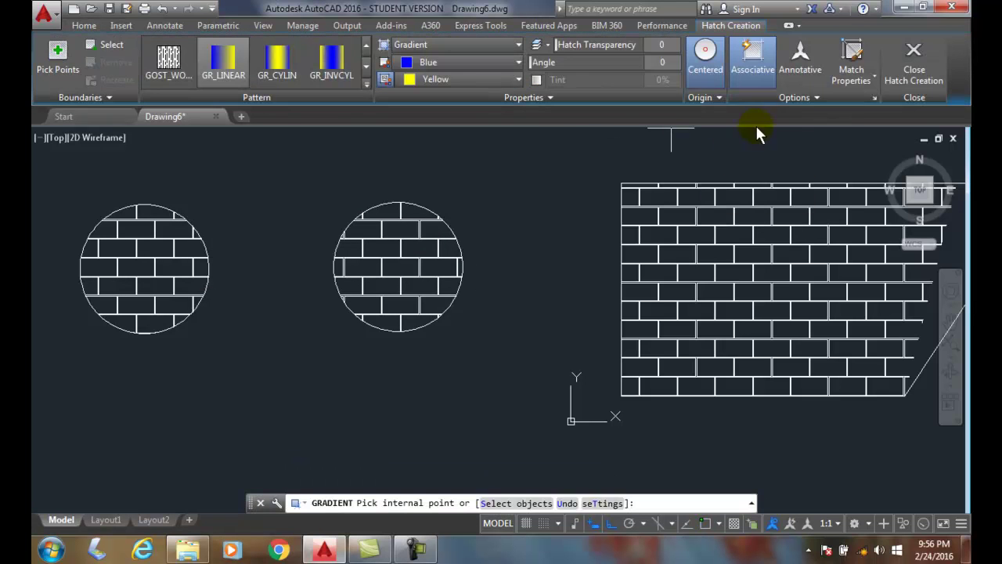
{"action": "left_click", "coordinate": [814, 99]}
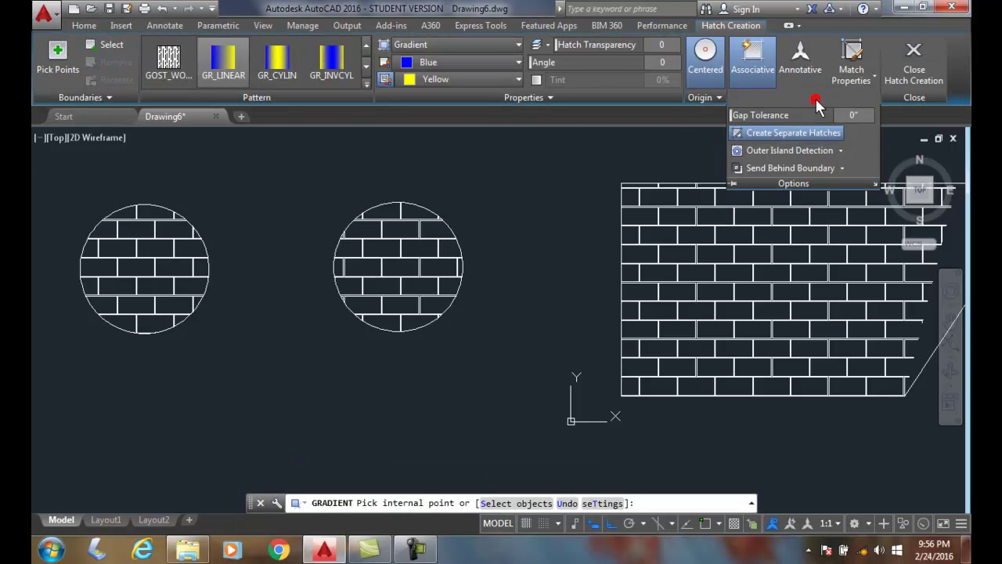
{"action": "left_click", "coordinate": [797, 135]}
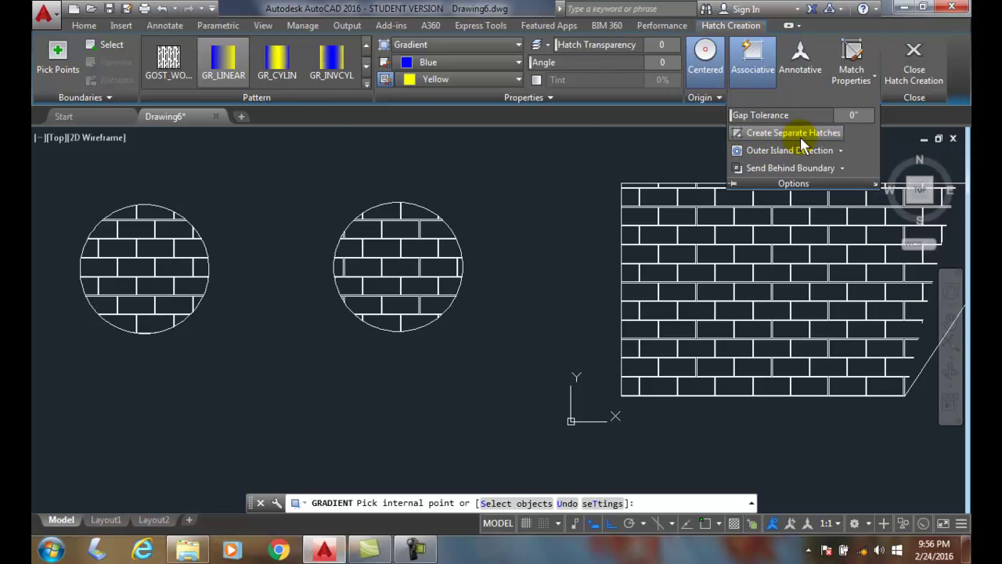